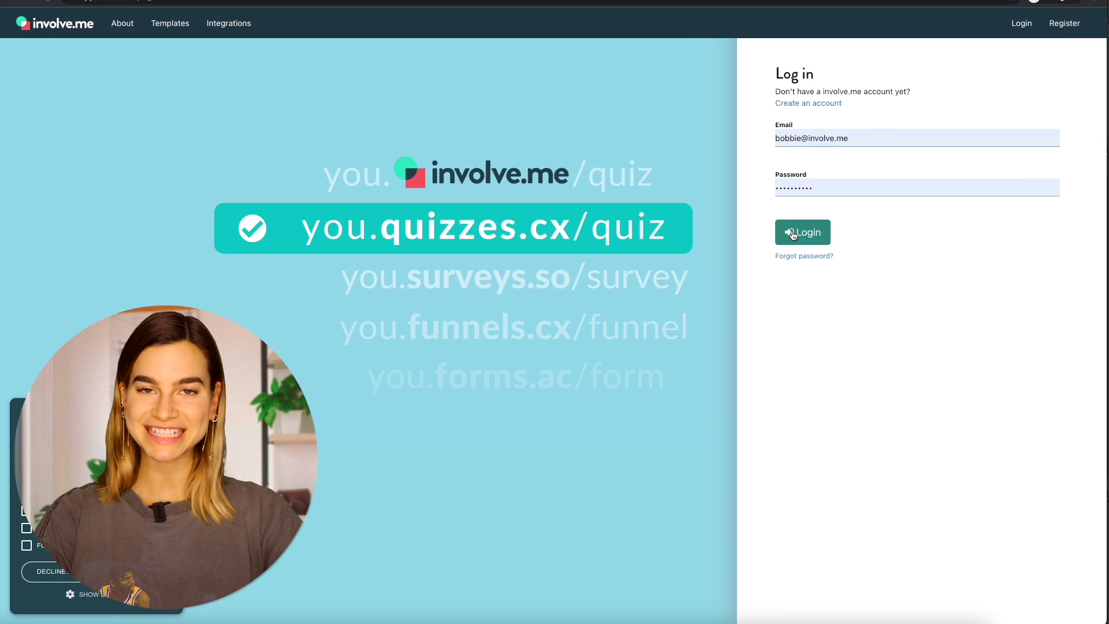
# Step: Submit the involve.me login with the account email and password filled in
pyautogui.click(793, 233)
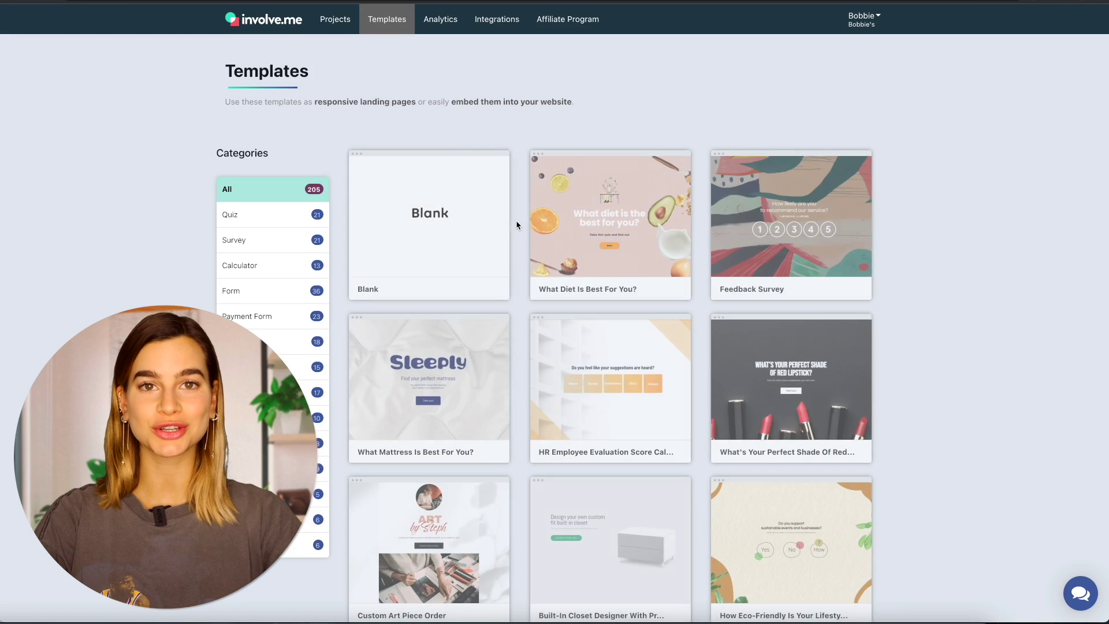
# Step: Filter templates to Calculator > Custom Price Quotes and choose the solar panel roof cost template
pyautogui.scroll(-6, 516, 221)
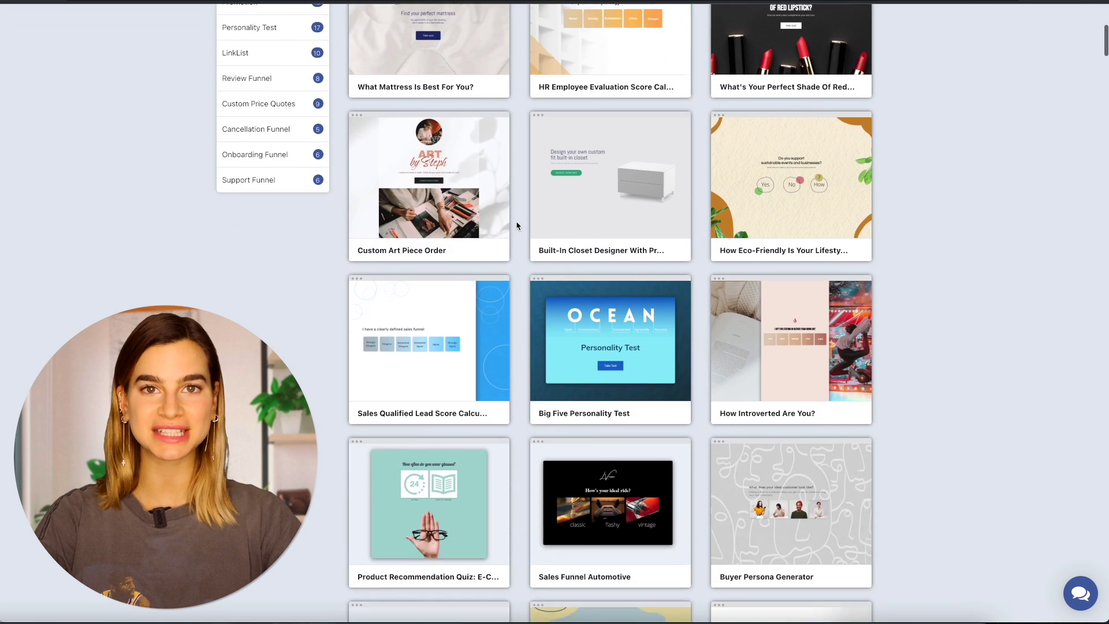
pyautogui.scroll(-8, 517, 225)
pyautogui.scroll(8, 517, 225)
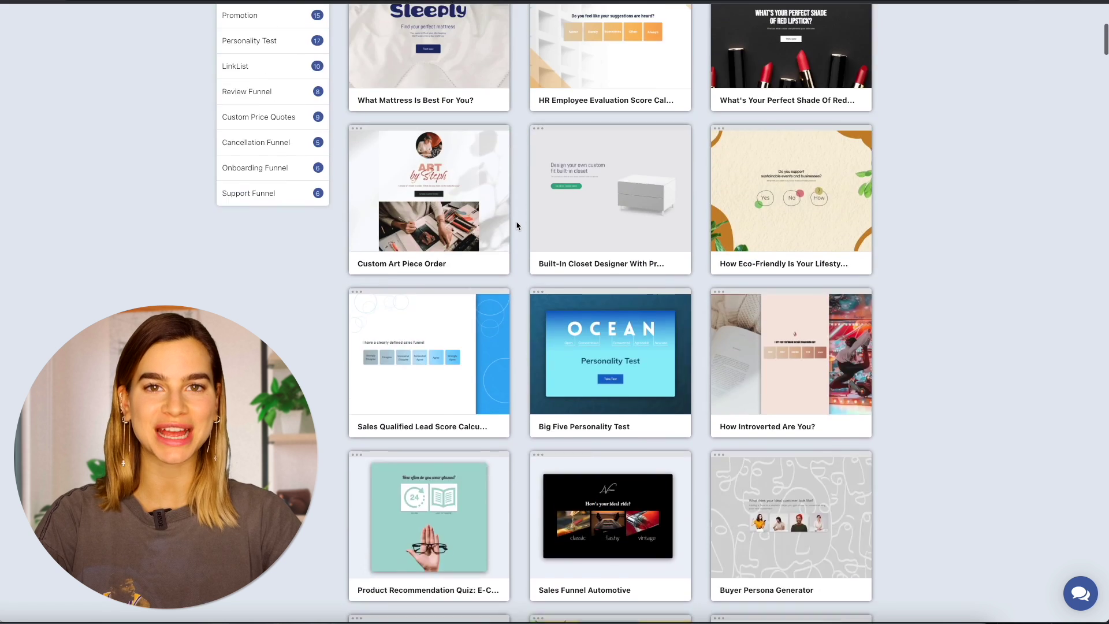
pyautogui.scroll(5, 516, 226)
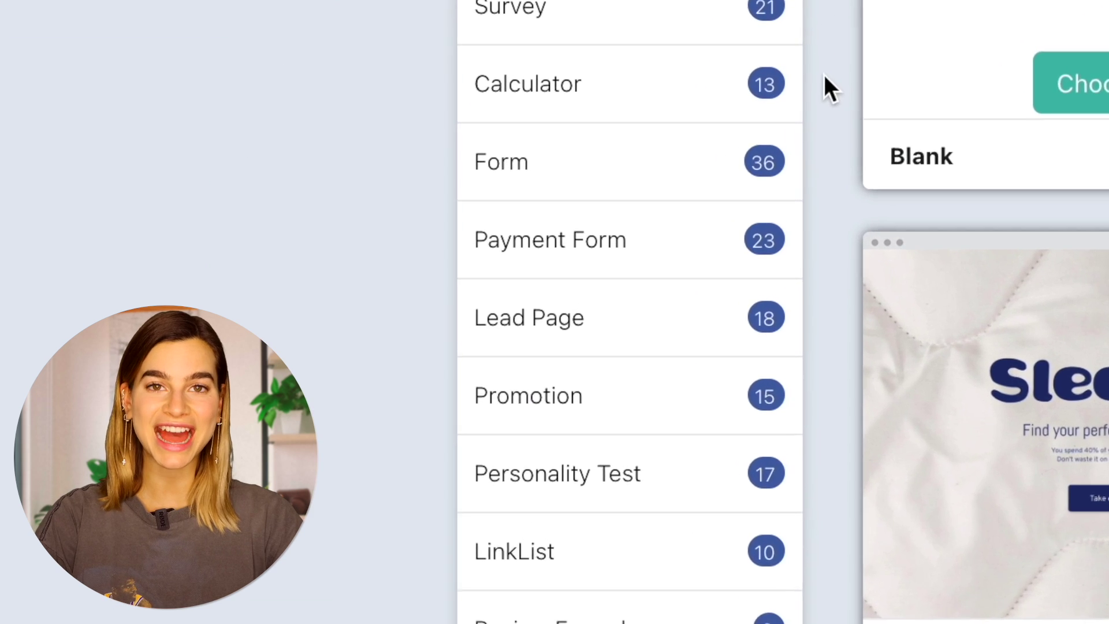
pyautogui.click(739, 85)
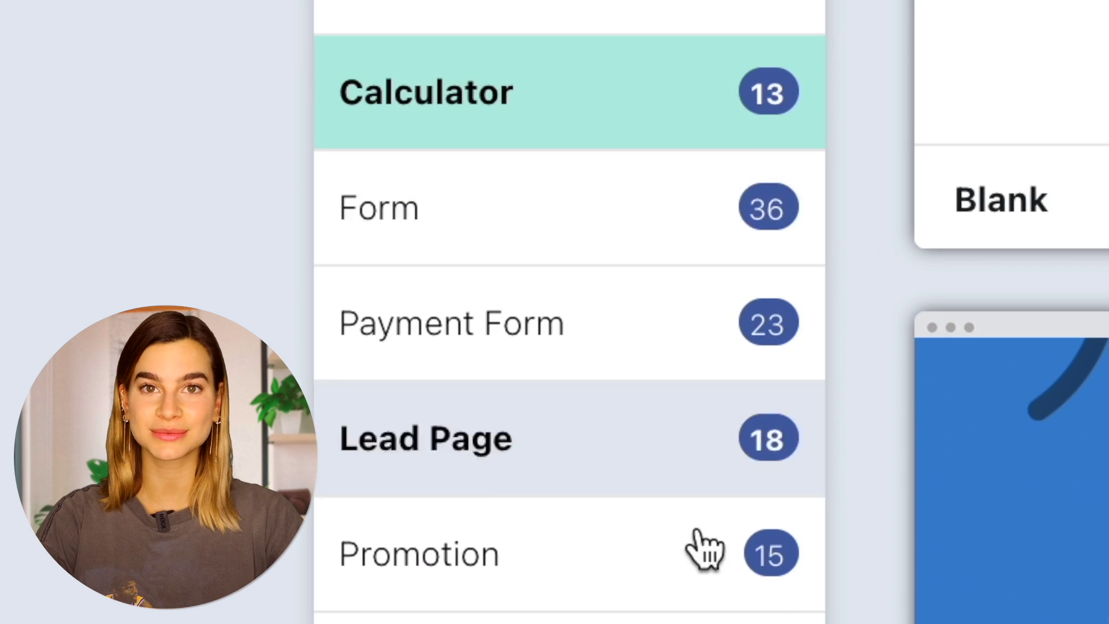
pyautogui.click(719, 577)
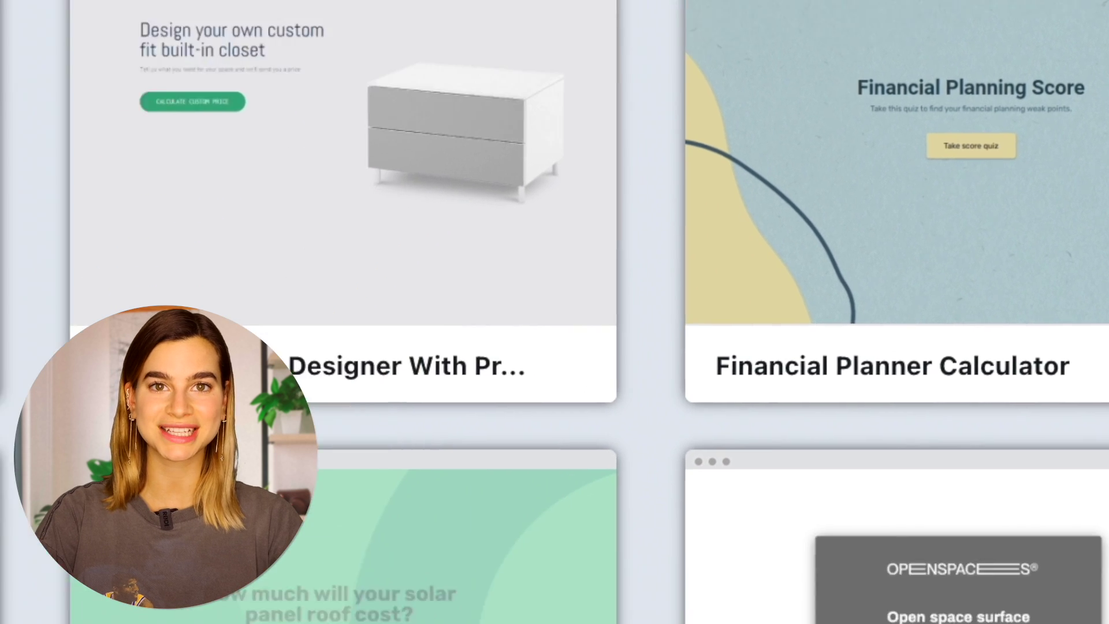
pyautogui.click(731, 515)
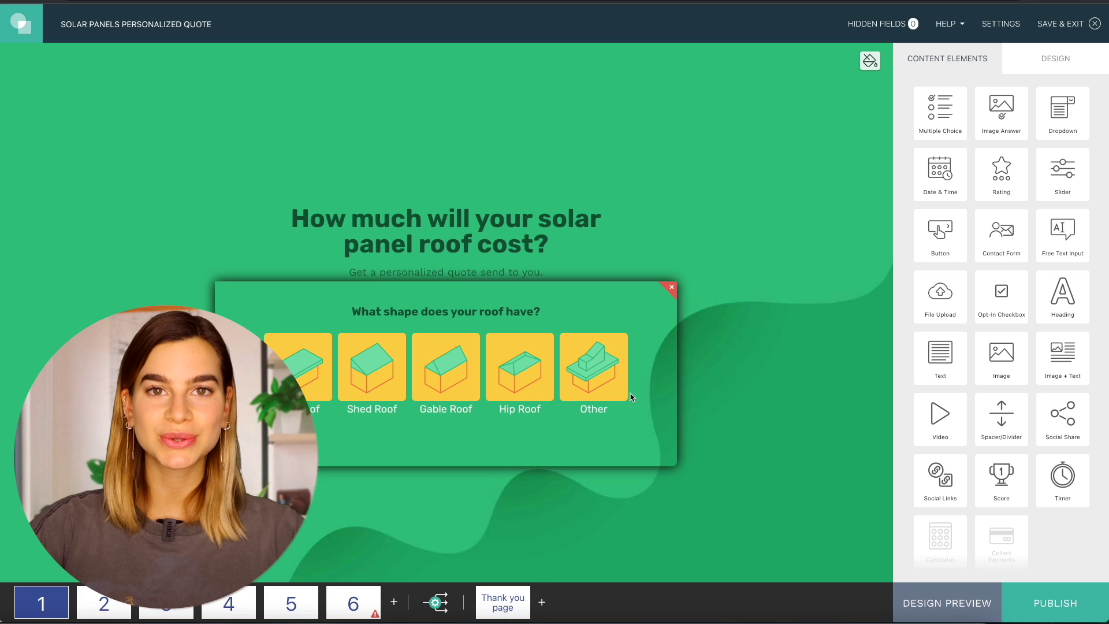
# Step: Turn on individual scoring for the roof-shape answers and give Flat Roof a value of 10
pyautogui.click(630, 397)
pyautogui.scroll(-5, 1015, 432)
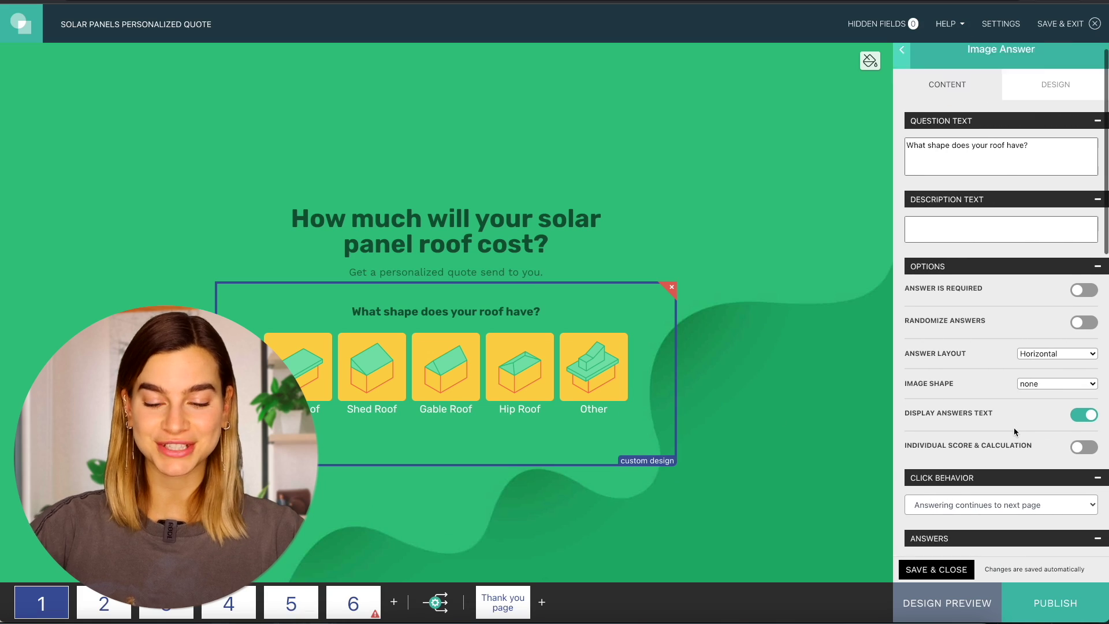
pyautogui.scroll(-4, 1016, 432)
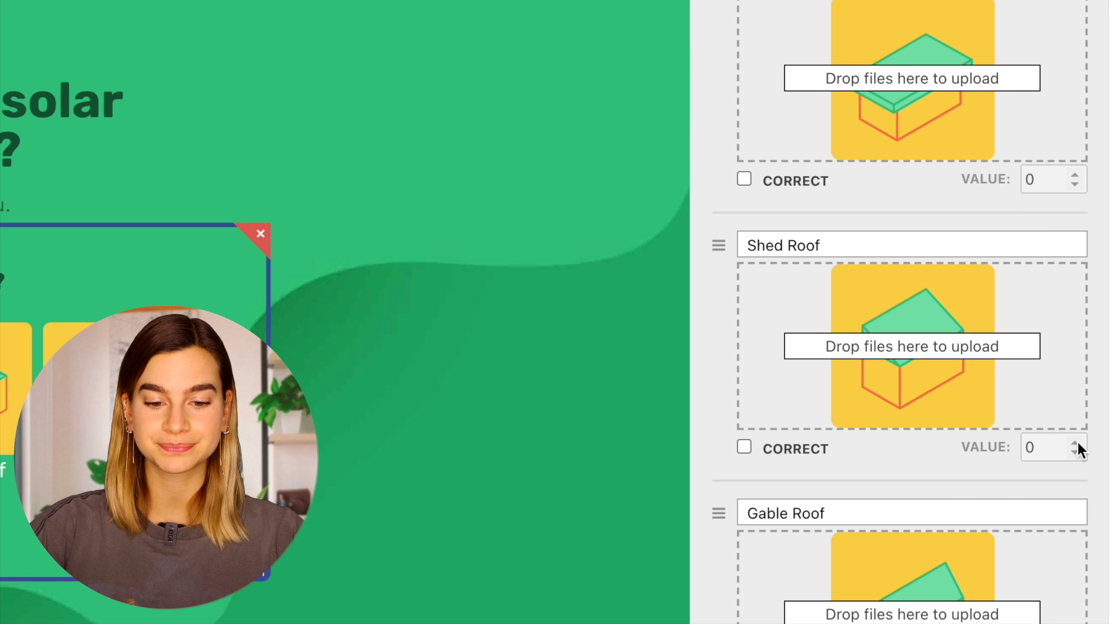
pyautogui.scroll(10, 896, 401)
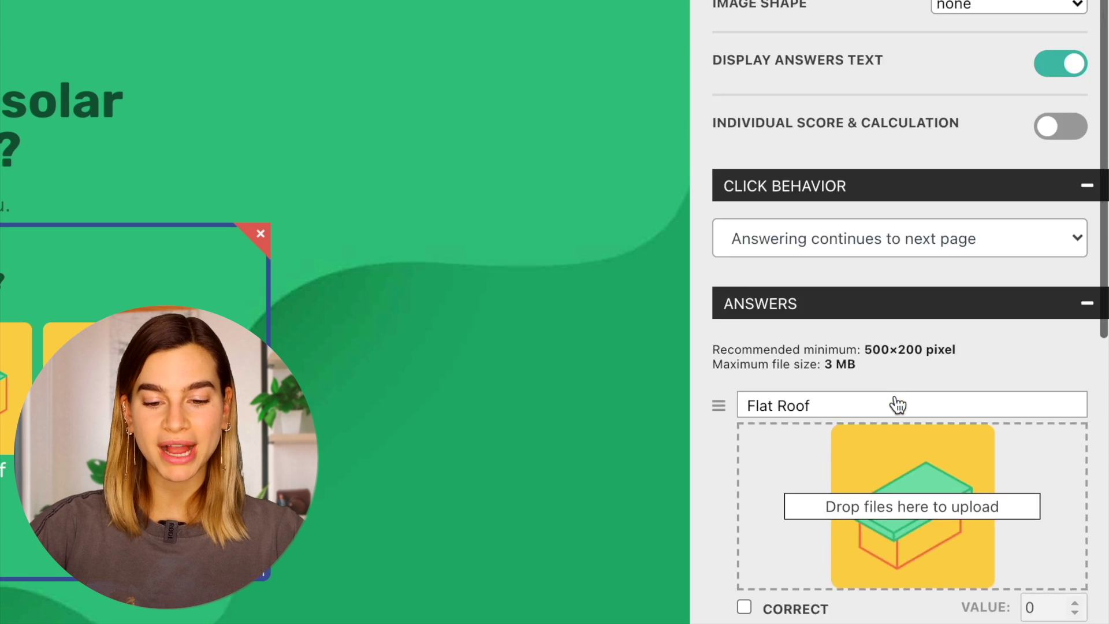
pyautogui.scroll(2, 896, 399)
pyautogui.scroll(-1, 895, 403)
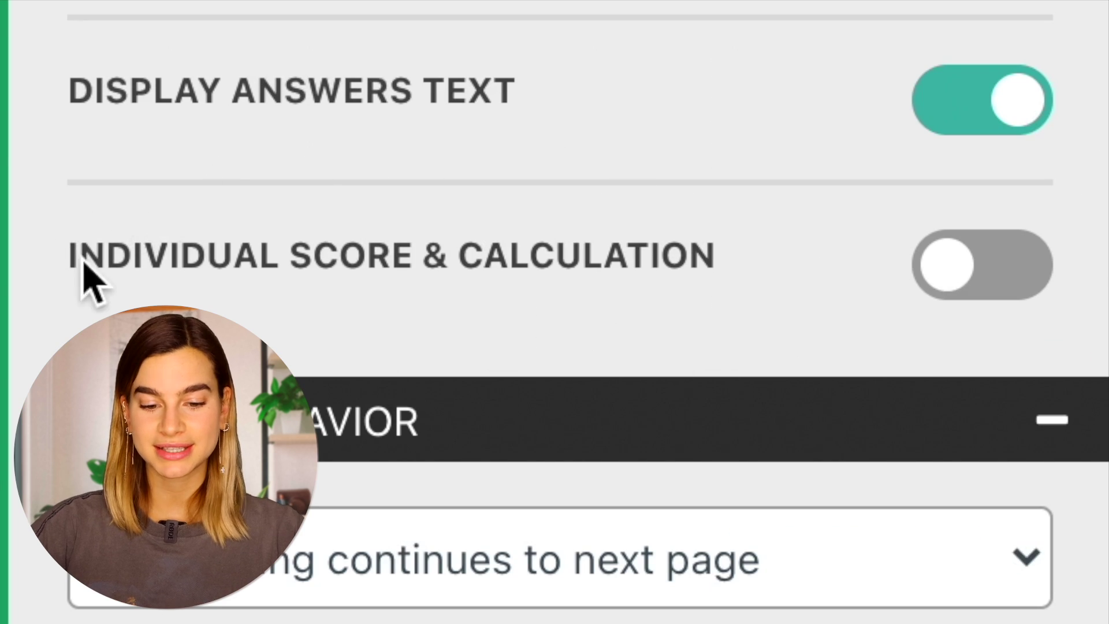
pyautogui.click(1012, 271)
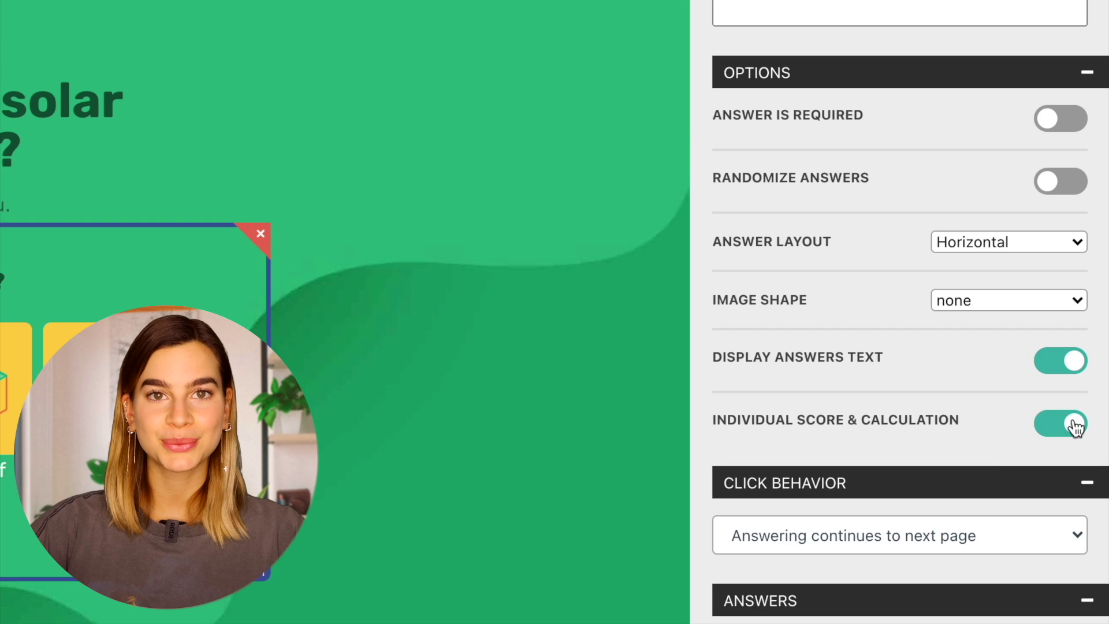
pyautogui.scroll(-10, 941, 507)
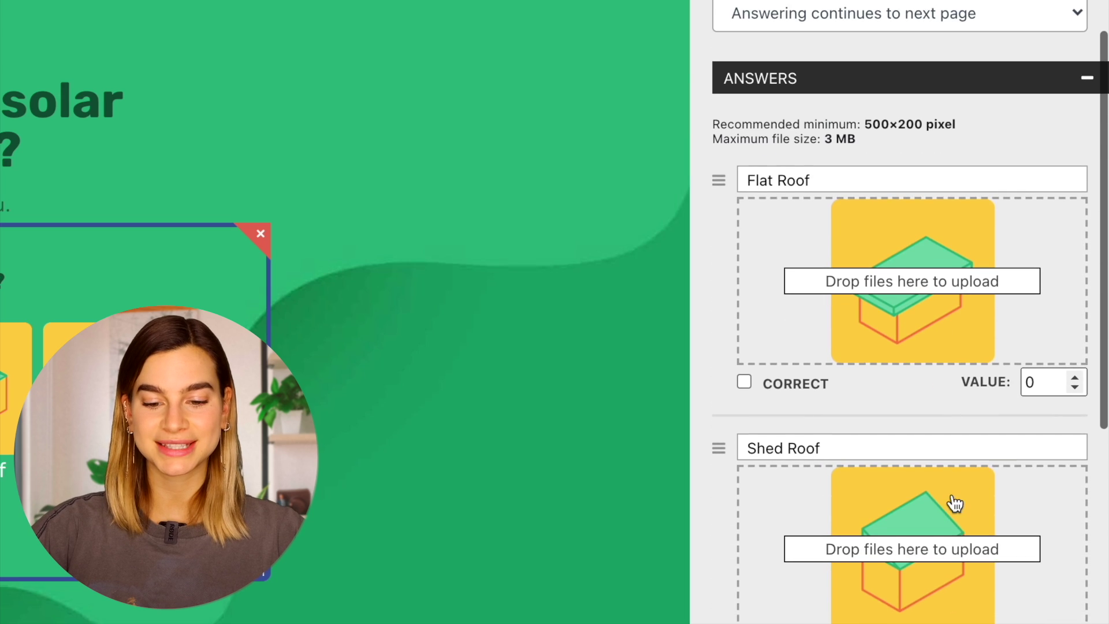
pyautogui.click(1042, 327)
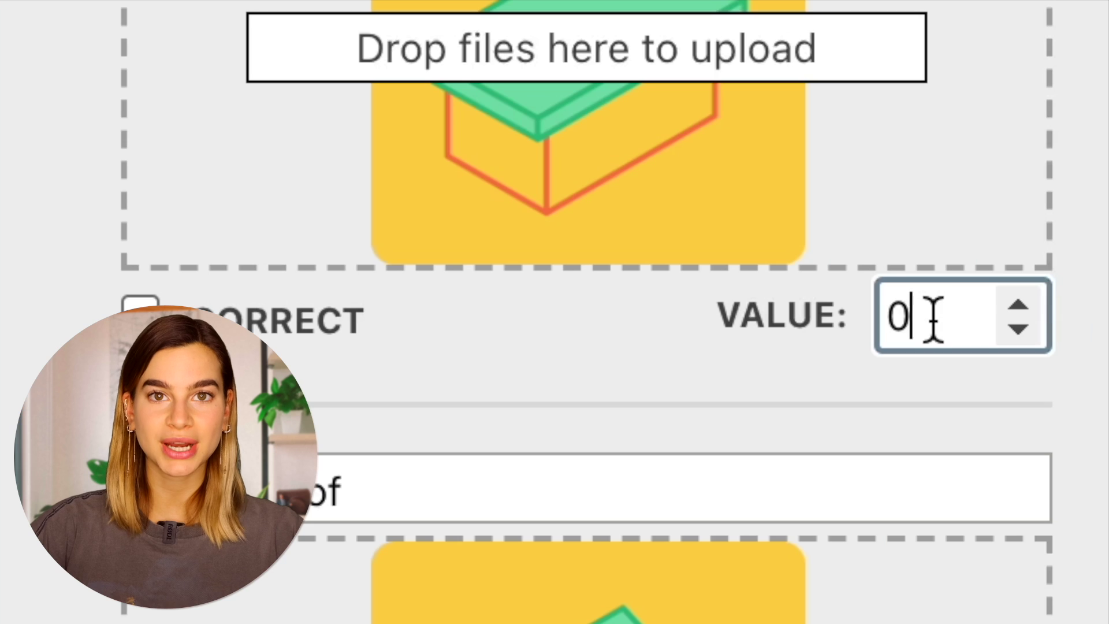
pyautogui.press('BackSpace')
pyautogui.write('10')
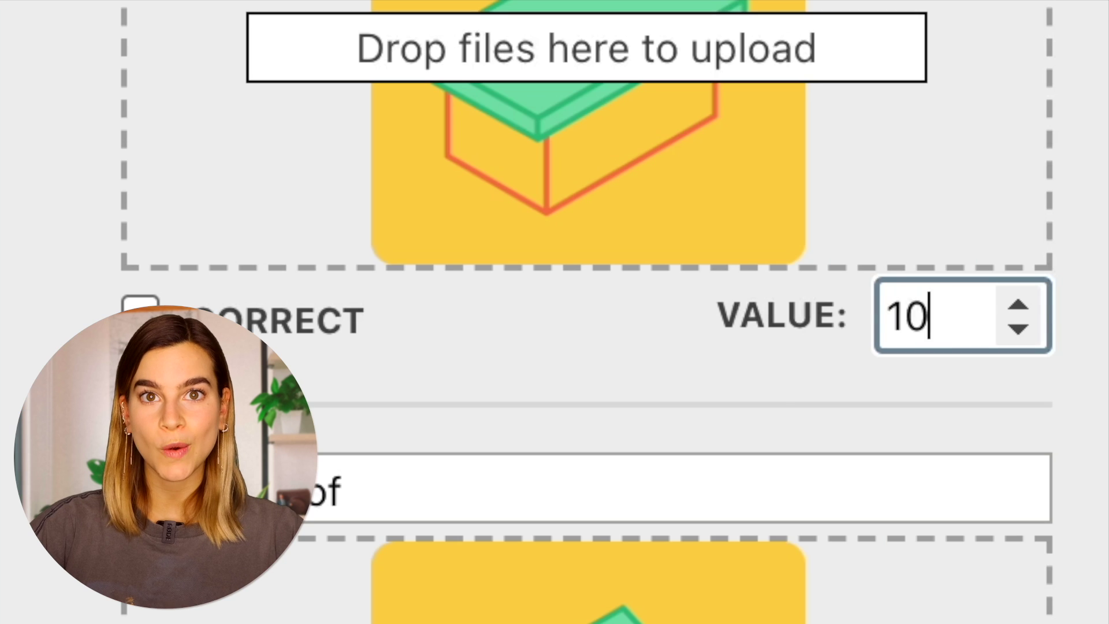
# Step: Raise Shed Roof's value to 5, make the roof question required, and save
pyautogui.click(1075, 591)
pyautogui.click(1074, 592)
pyautogui.click(1075, 591)
pyautogui.click(1075, 592)
pyautogui.click(1075, 592)
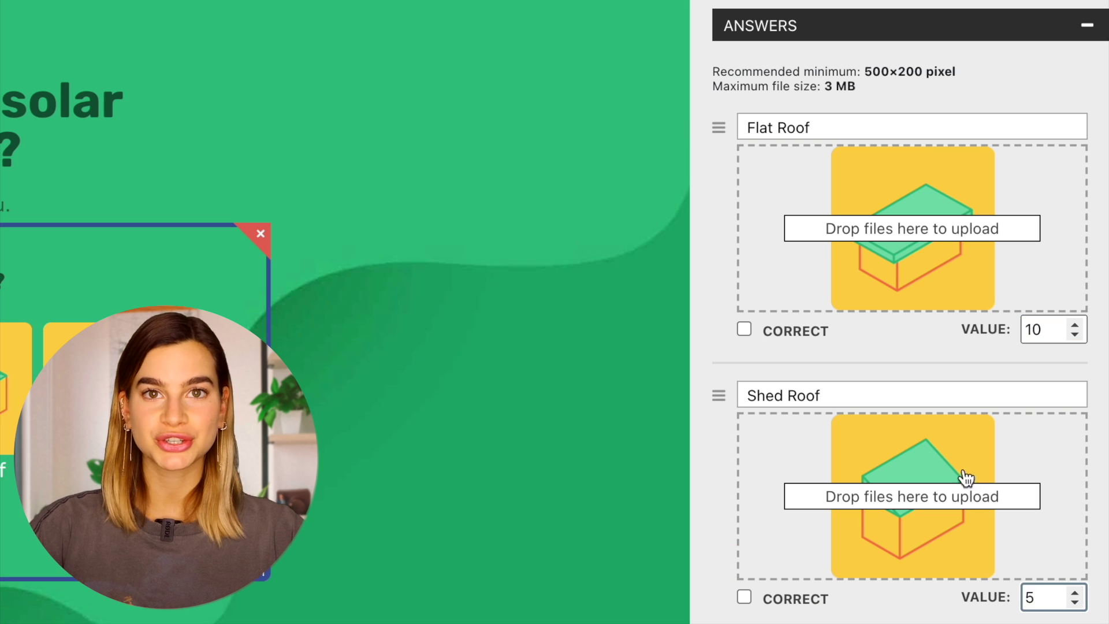
pyautogui.scroll(4, 962, 477)
pyautogui.scroll(5, 964, 472)
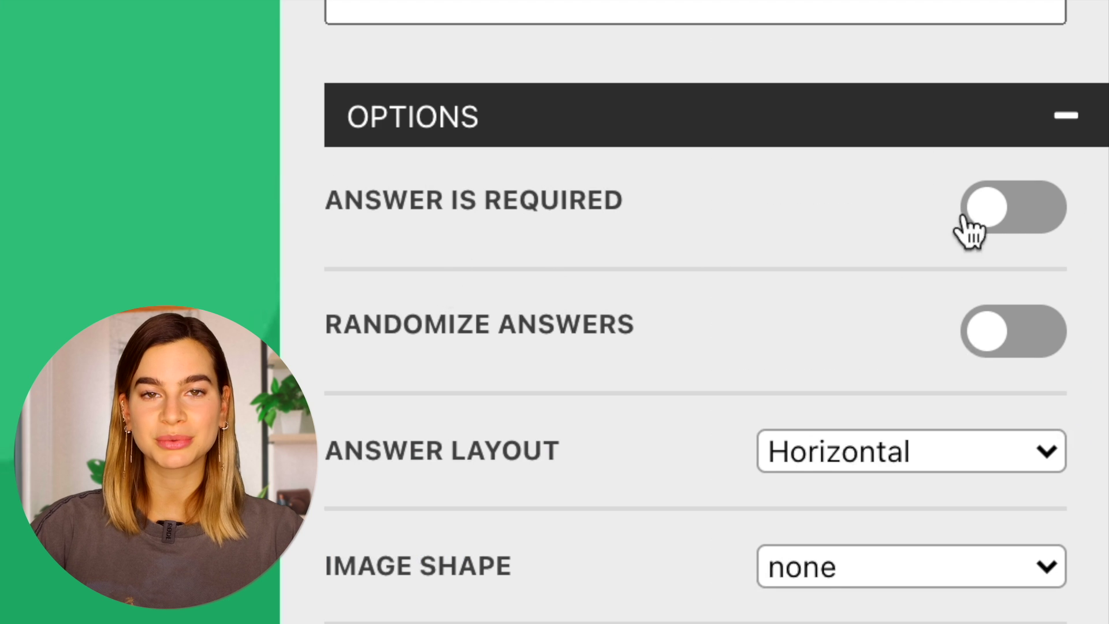
pyautogui.click(1024, 220)
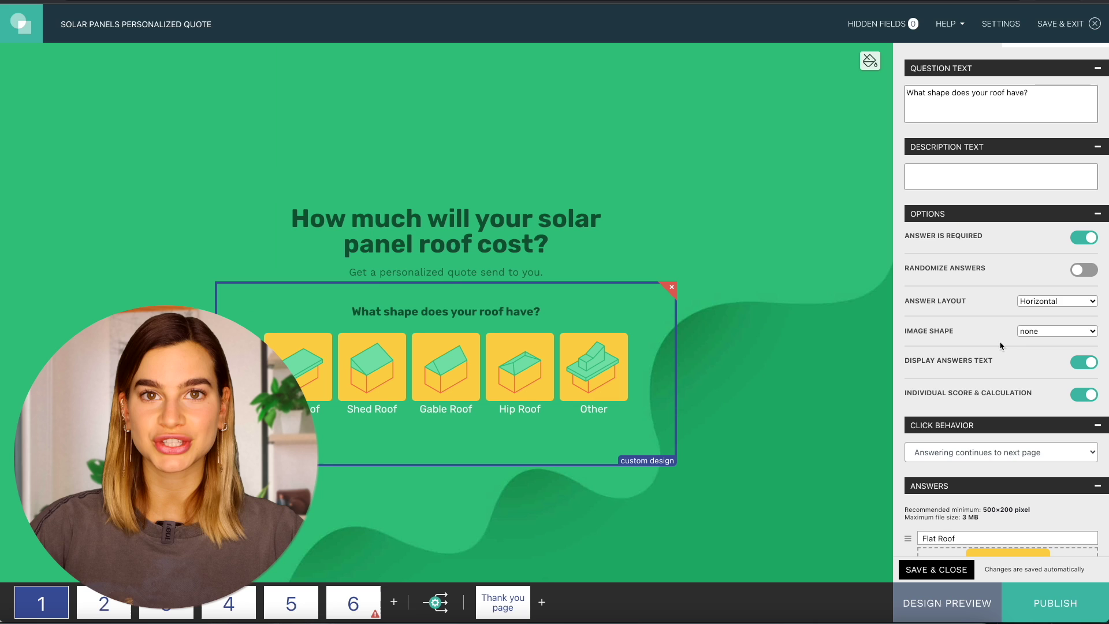
pyautogui.click(936, 570)
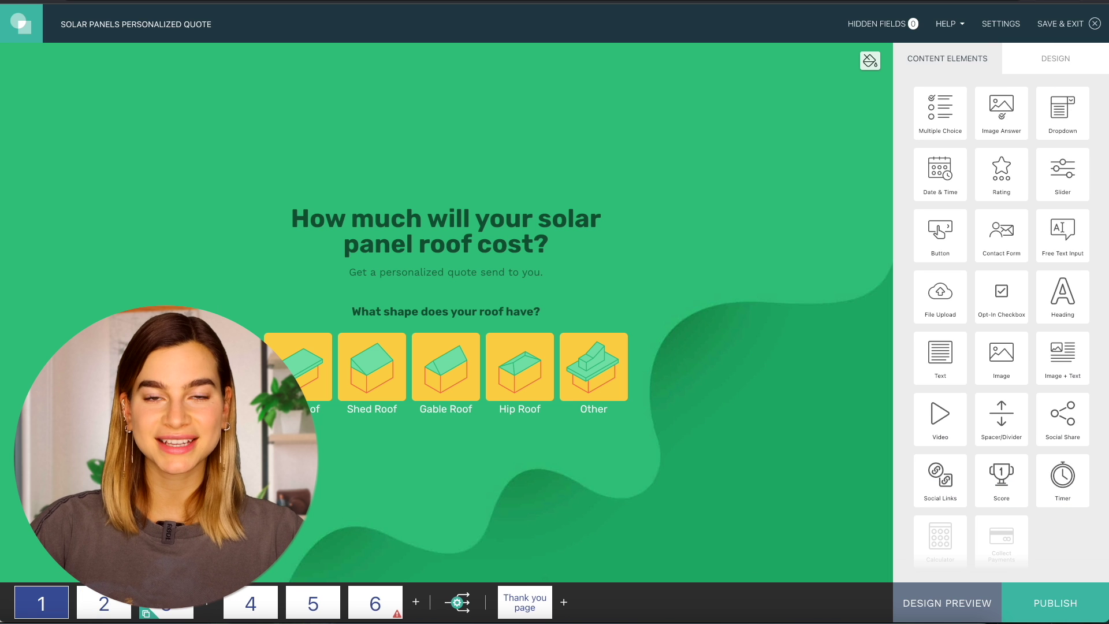
# Step: Make the page 3 square-meters answer number-only, with suffix 'inches' replacing m2
pyautogui.click(167, 602)
pyautogui.click(589, 287)
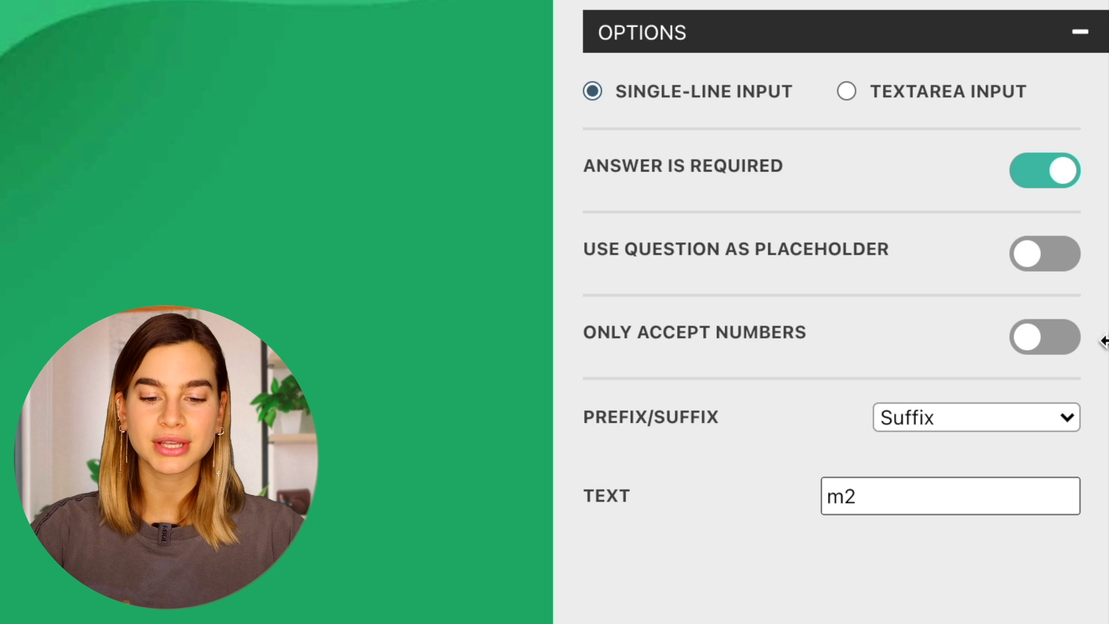
pyautogui.click(1067, 353)
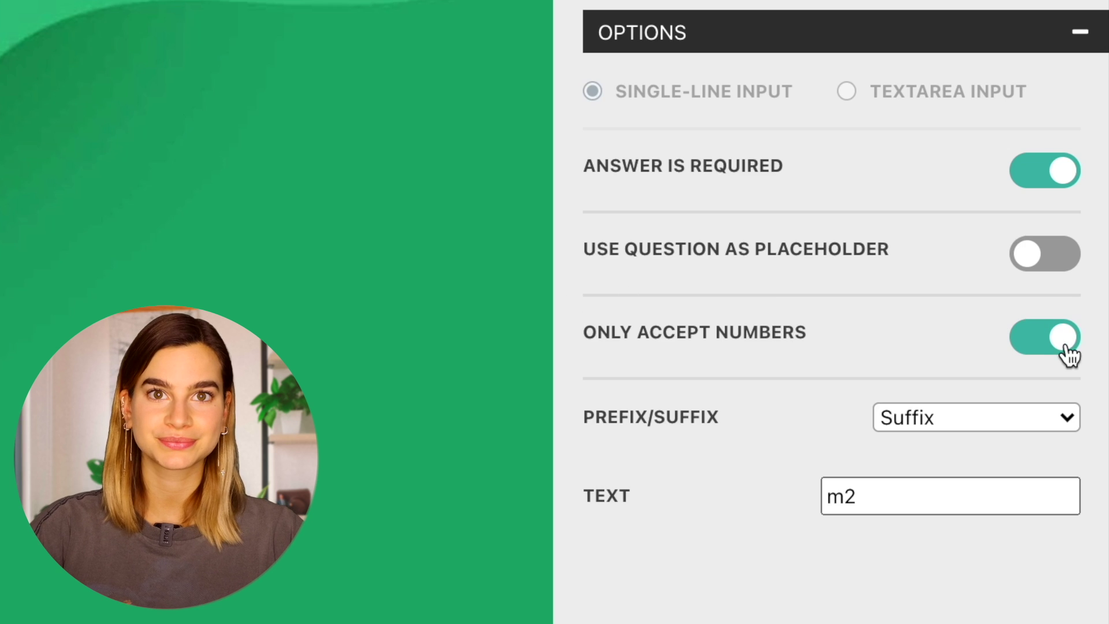
pyautogui.click(957, 427)
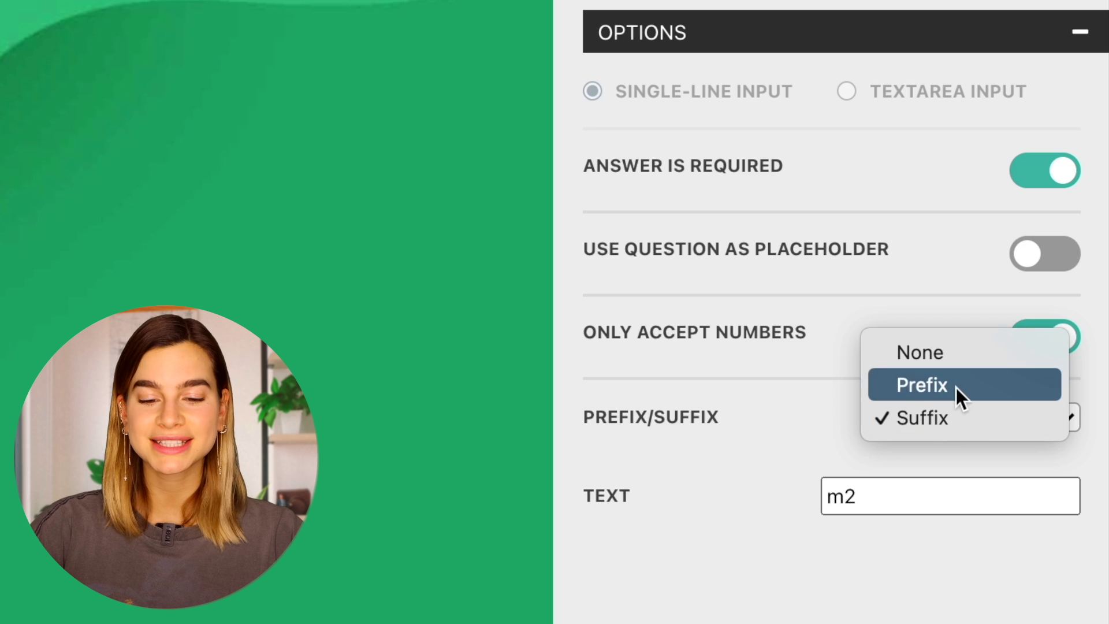
pyautogui.click(953, 418)
pyautogui.click(882, 507)
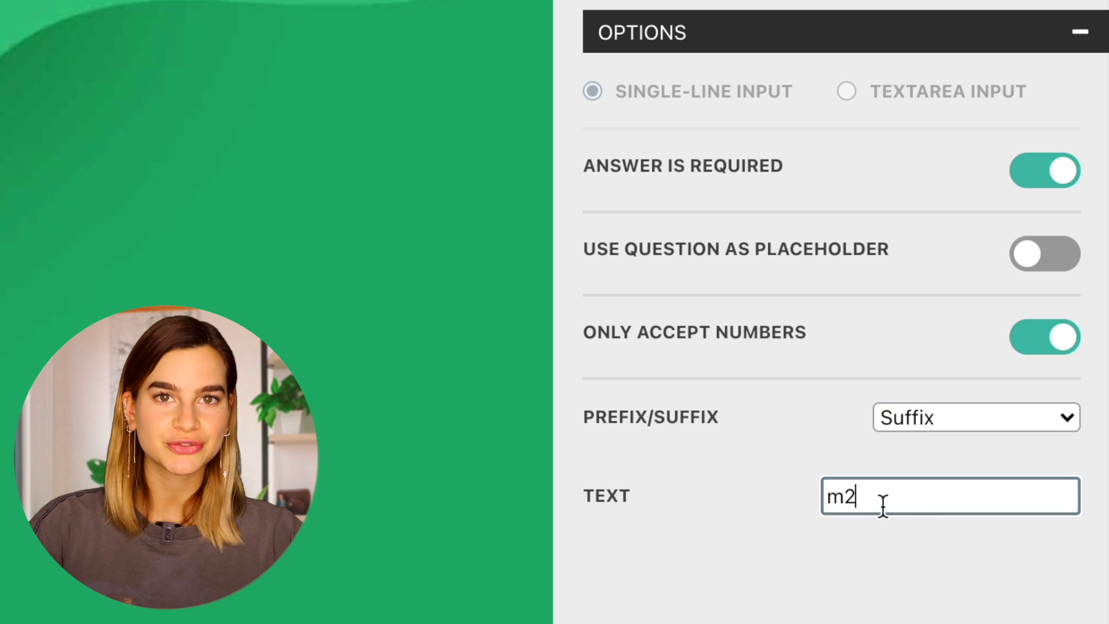
pyautogui.moveTo(873, 497); pyautogui.dragTo(817, 504)
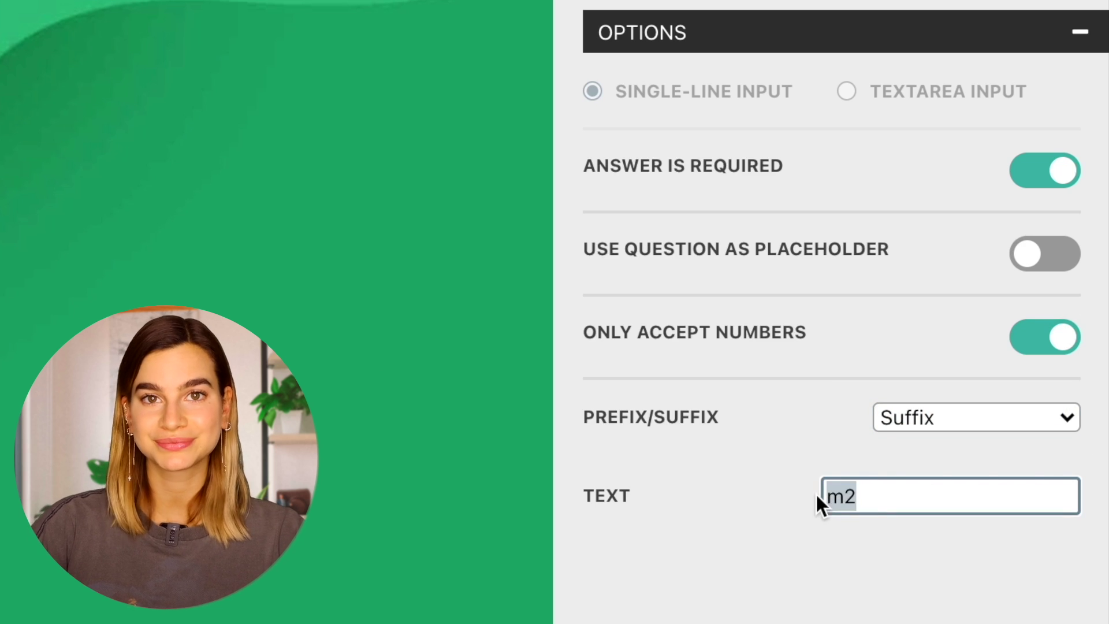
pyautogui.write('inches')
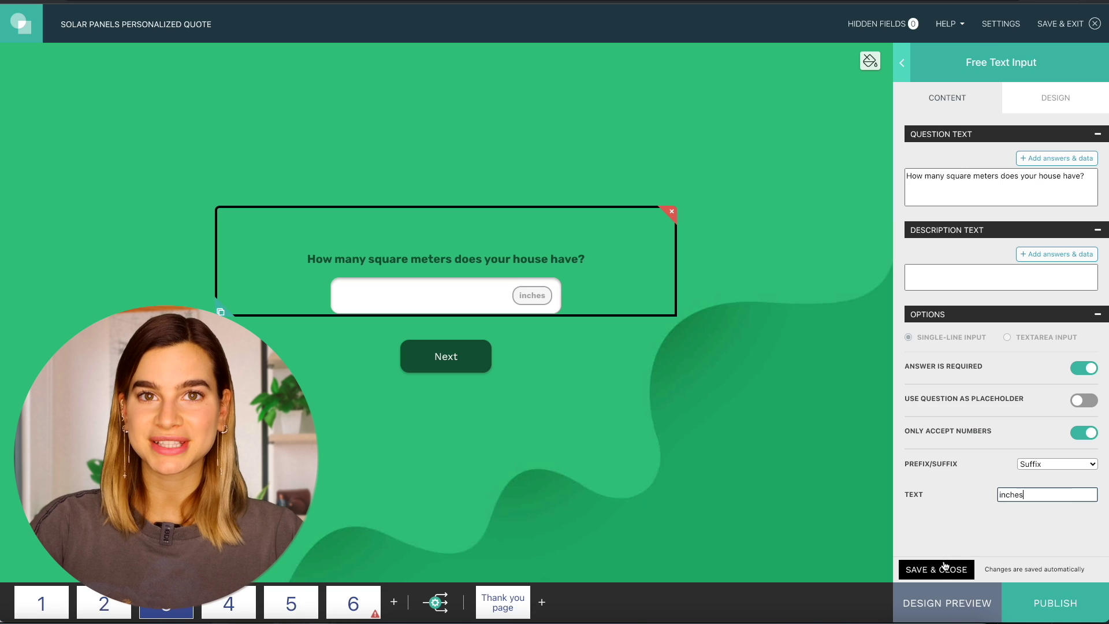
pyautogui.click(945, 569)
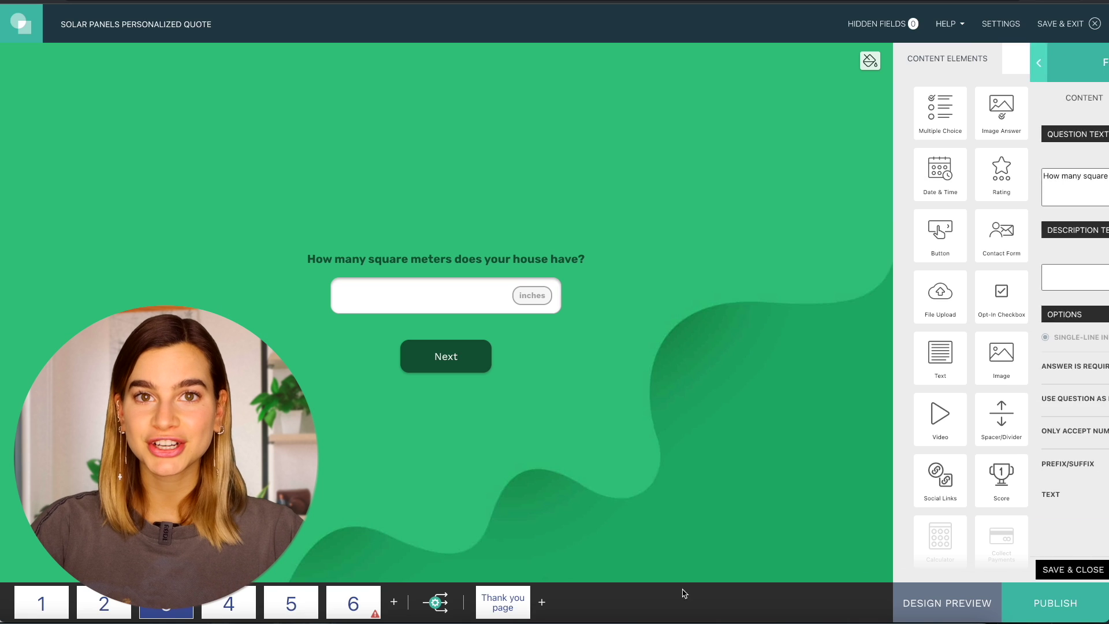
pyautogui.click(242, 604)
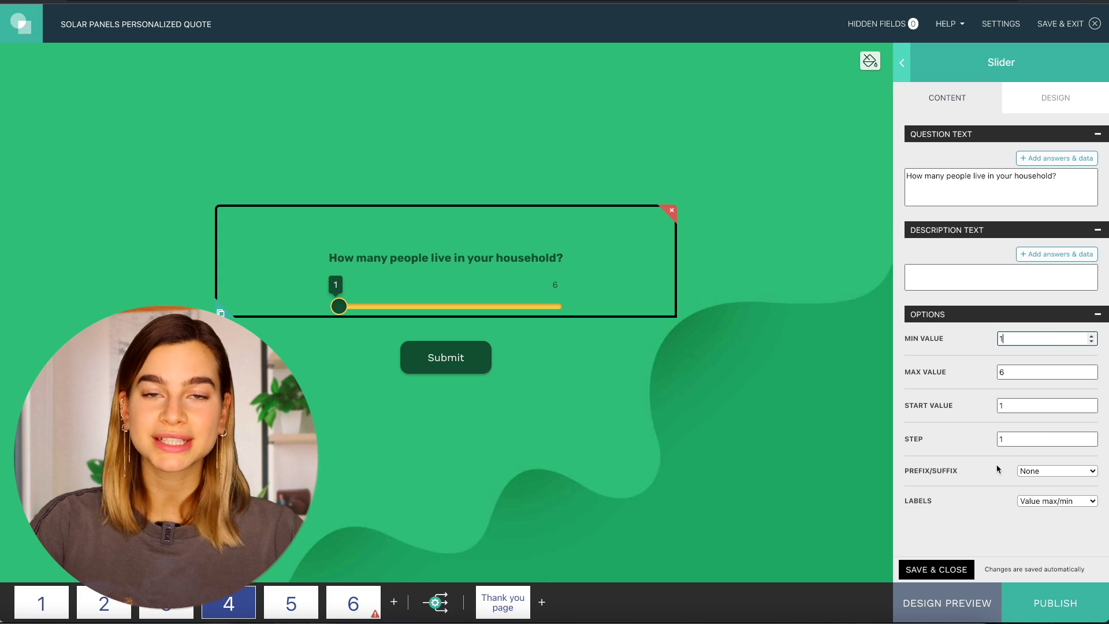
# Step: Add a contact form to page 6 and relabel its button from Next to Submit
pyautogui.click(938, 570)
pyautogui.click(353, 602)
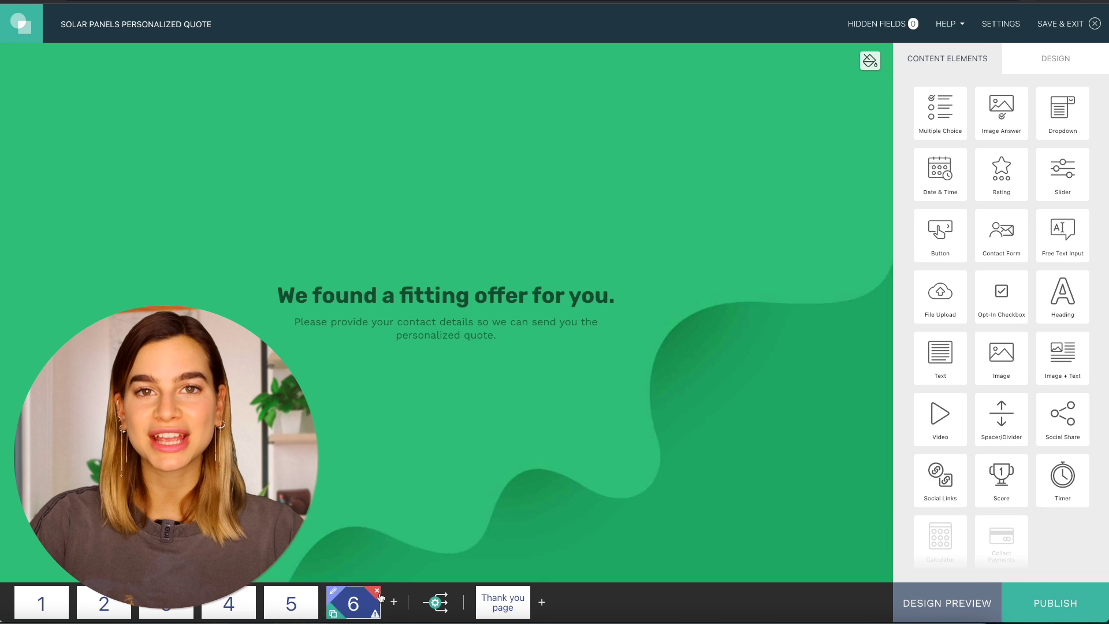
pyautogui.moveTo(882, 292); pyautogui.dragTo(502, 358)
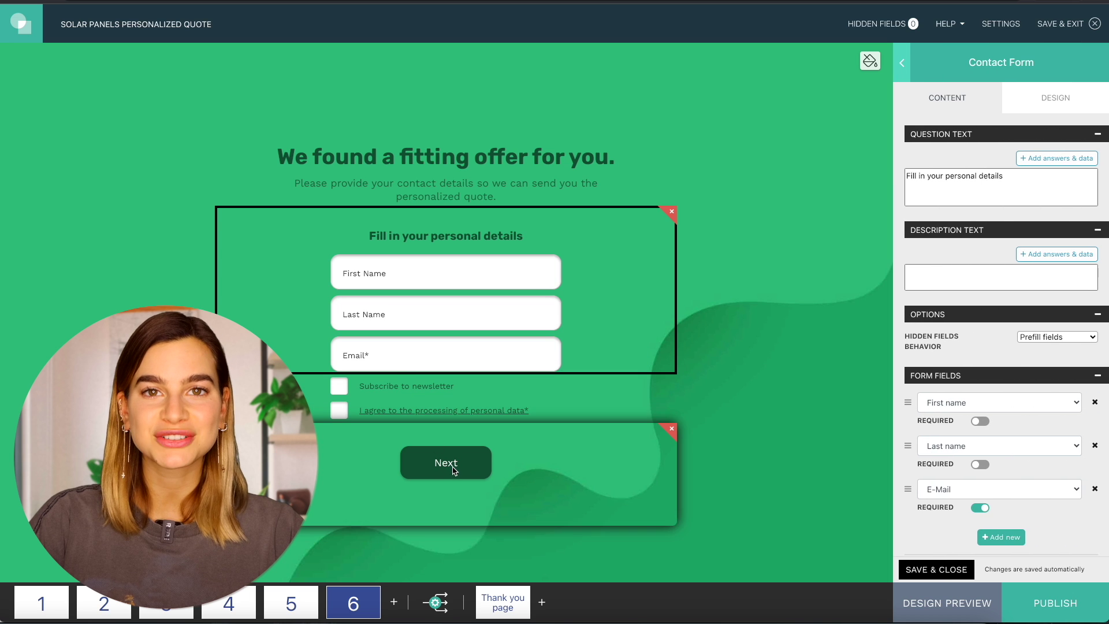
pyautogui.click(449, 465)
pyautogui.moveTo(932, 156); pyautogui.dragTo(899, 160)
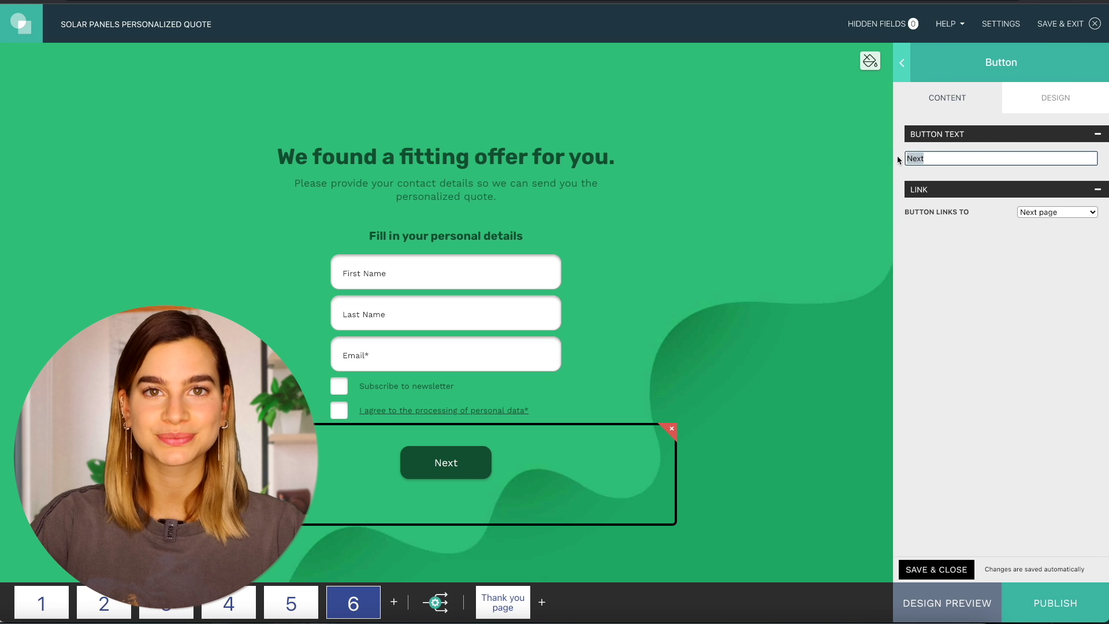
pyautogui.write('Submit')
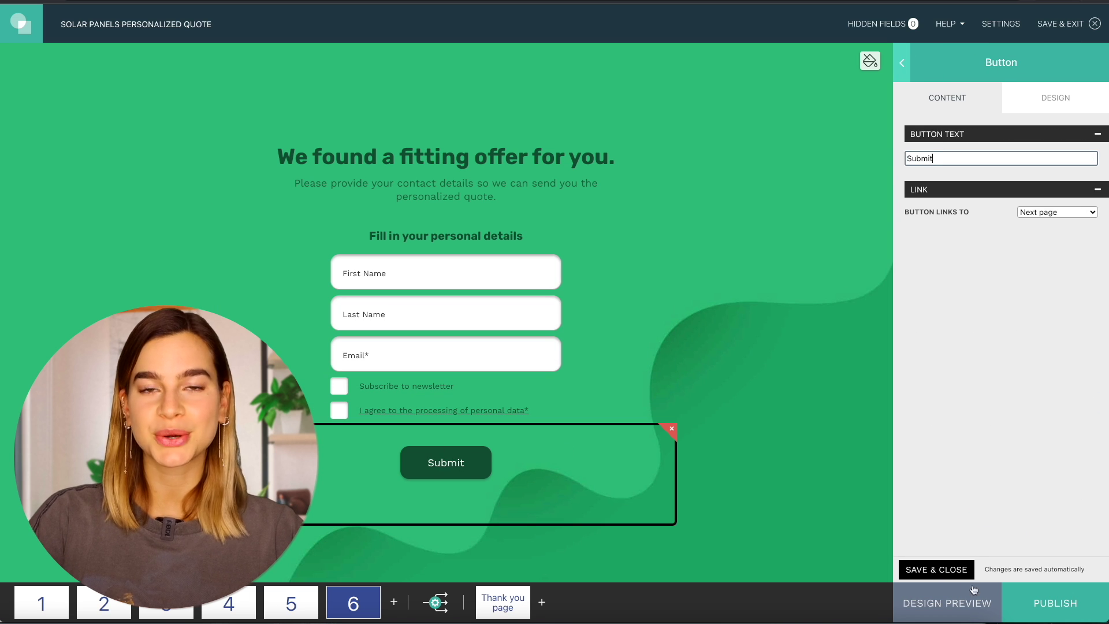
pyautogui.click(956, 571)
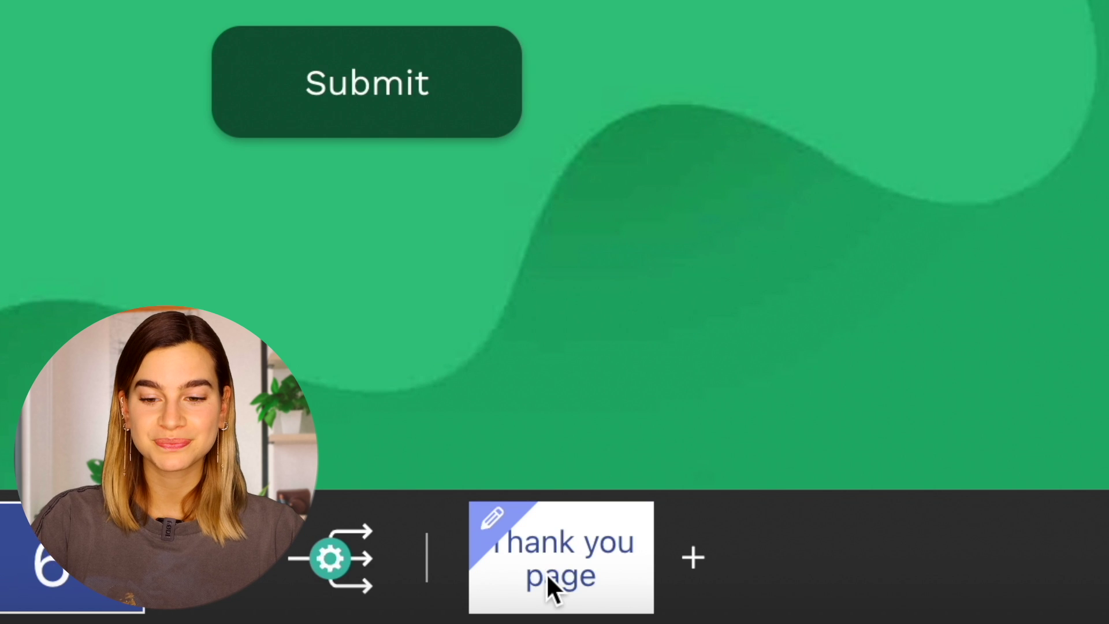
pyautogui.click(549, 586)
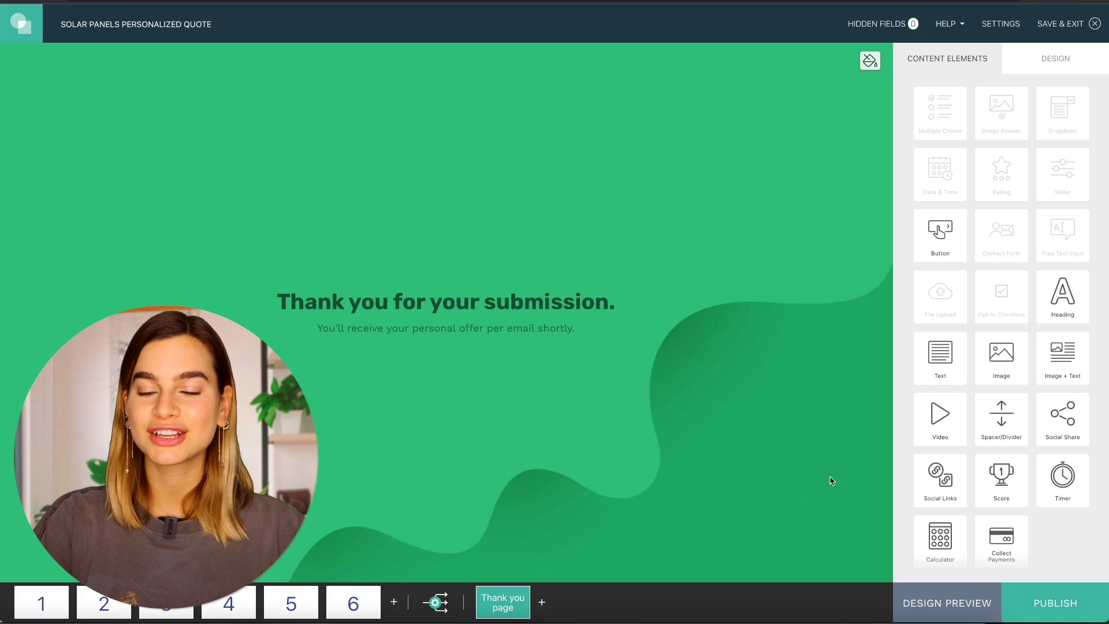
# Step: Add a Calculator to the thank-you page, clear its default formula, and build (Q1 x Q3 + Q2 x Q3) x Q4
pyautogui.scroll(-2, 941, 480)
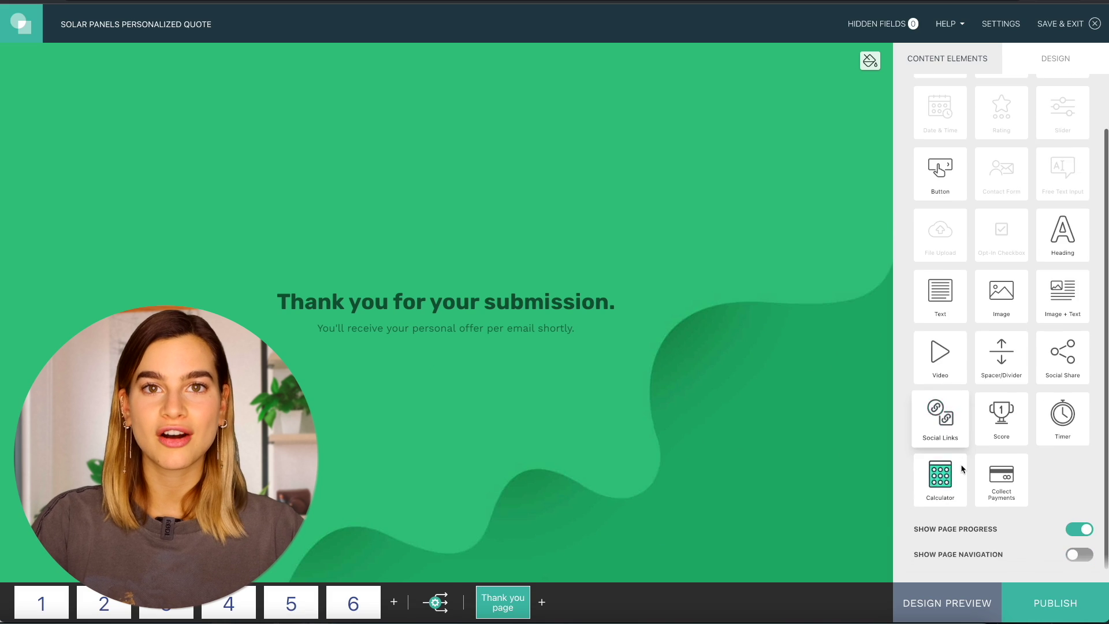
pyautogui.moveTo(940, 472); pyautogui.dragTo(470, 353)
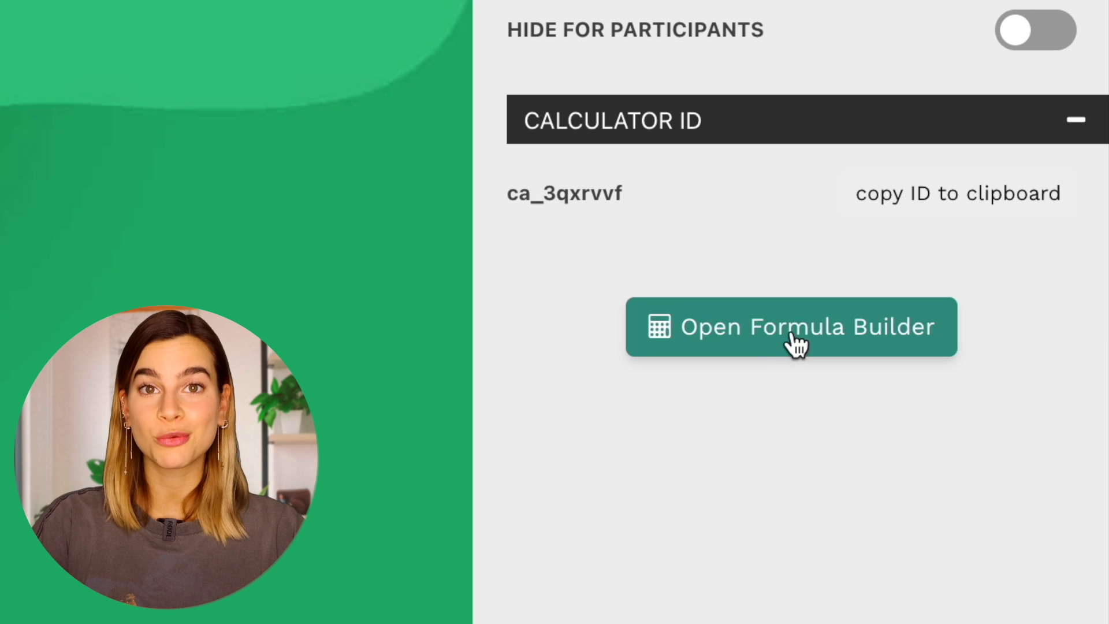
pyautogui.click(797, 345)
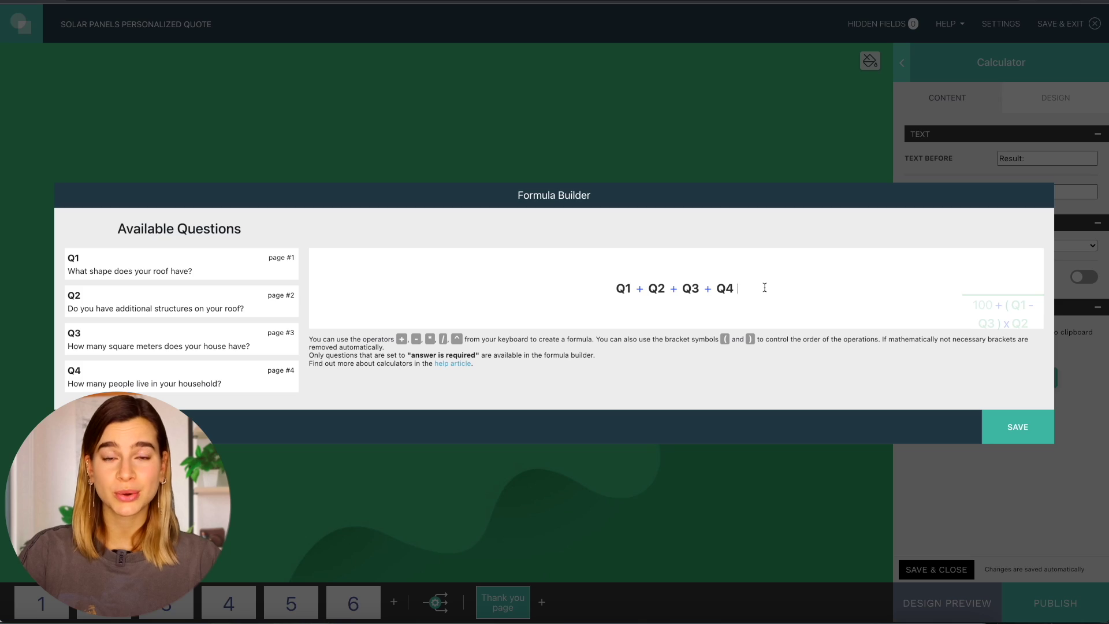
pyautogui.moveTo(725, 288); pyautogui.dragTo(615, 288)
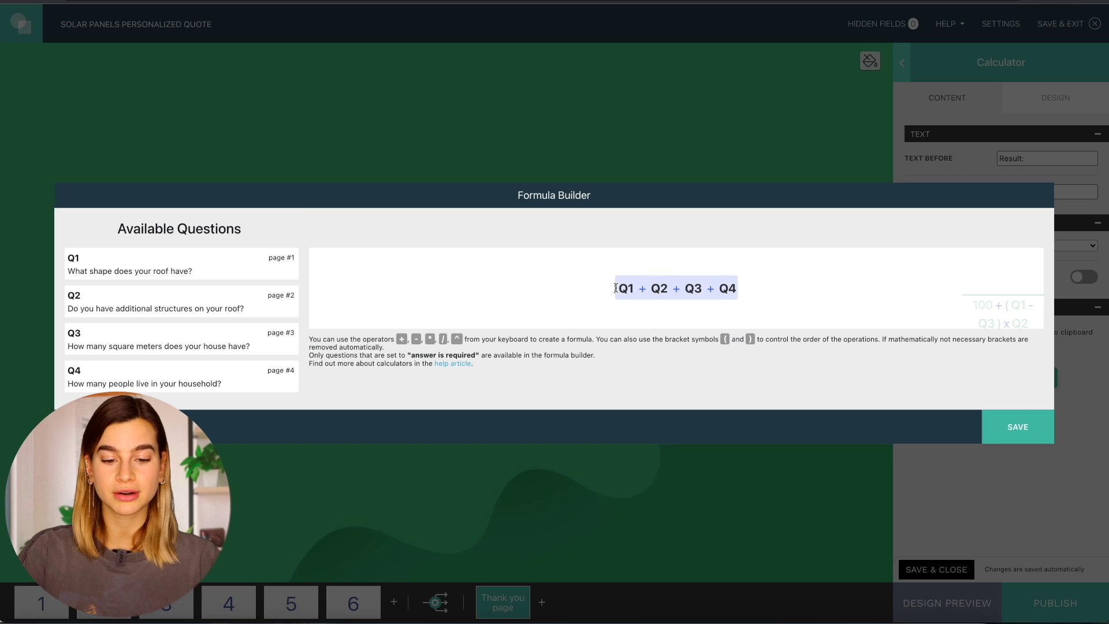
pyautogui.press('BackSpace')
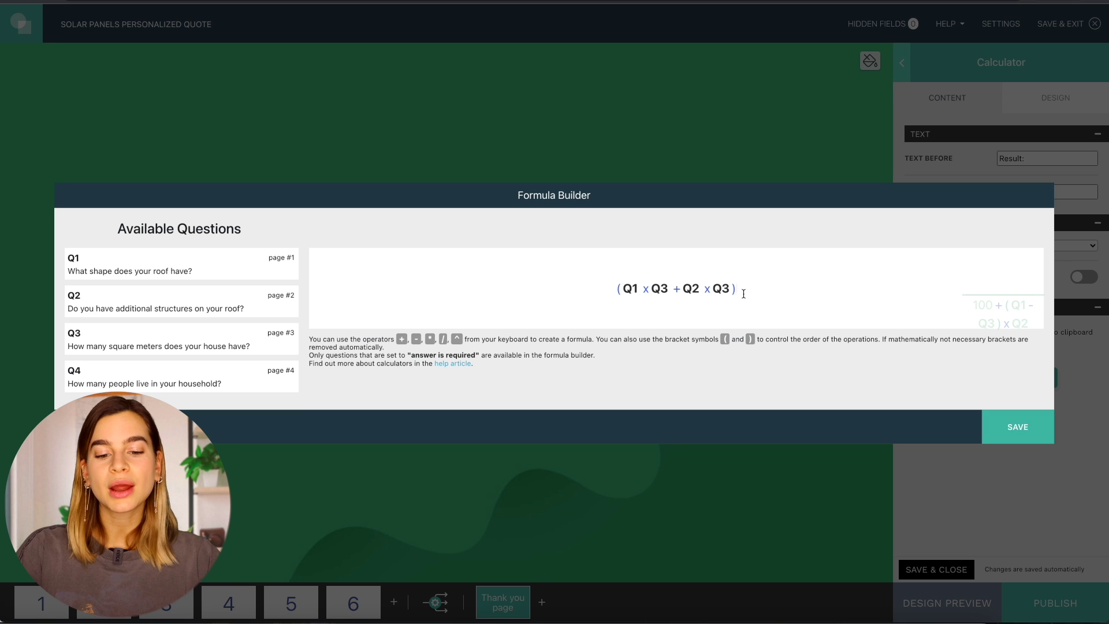
pyautogui.click(149, 380)
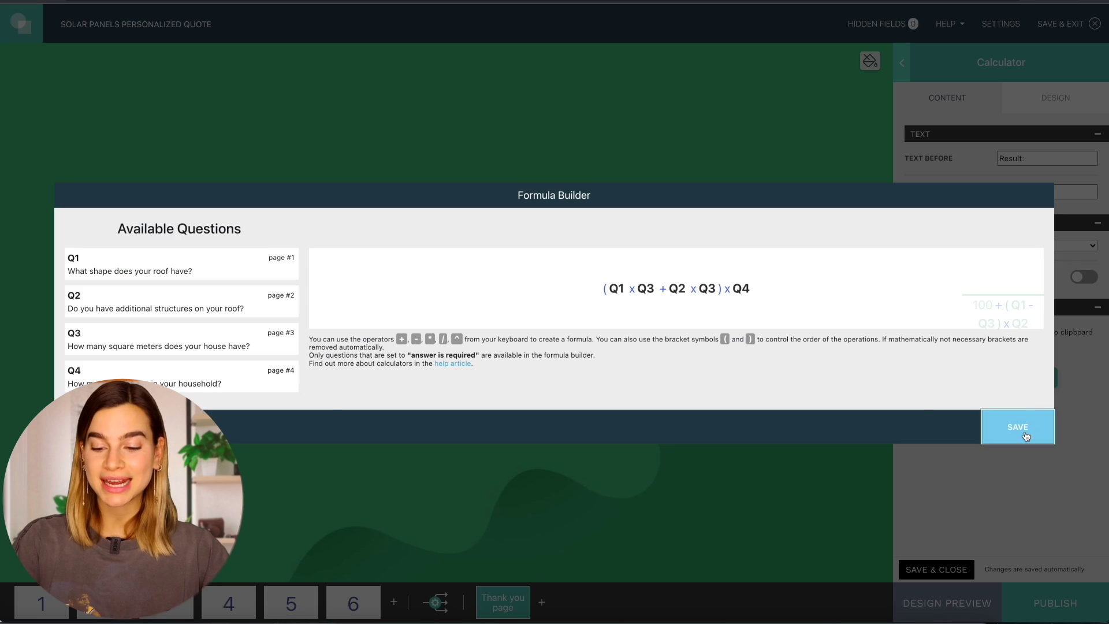
# Step: Save the new formula and close the calculator settings
pyautogui.click(1022, 431)
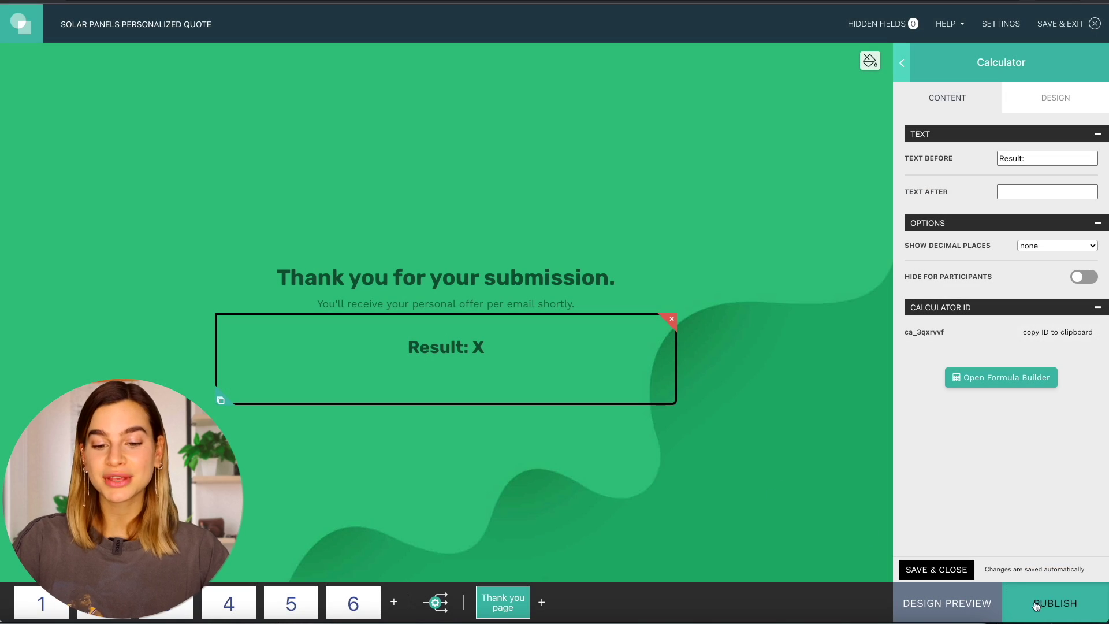
pyautogui.click(919, 570)
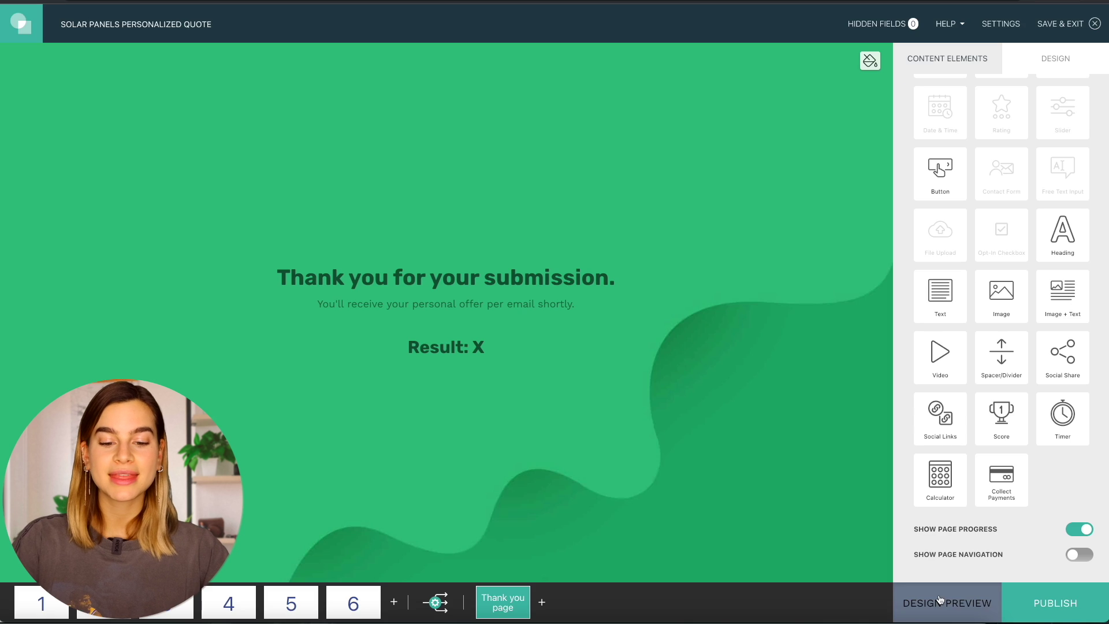
# Step: Open the design preview and try the quiz as a participant in draft mode
pyautogui.click(543, 563)
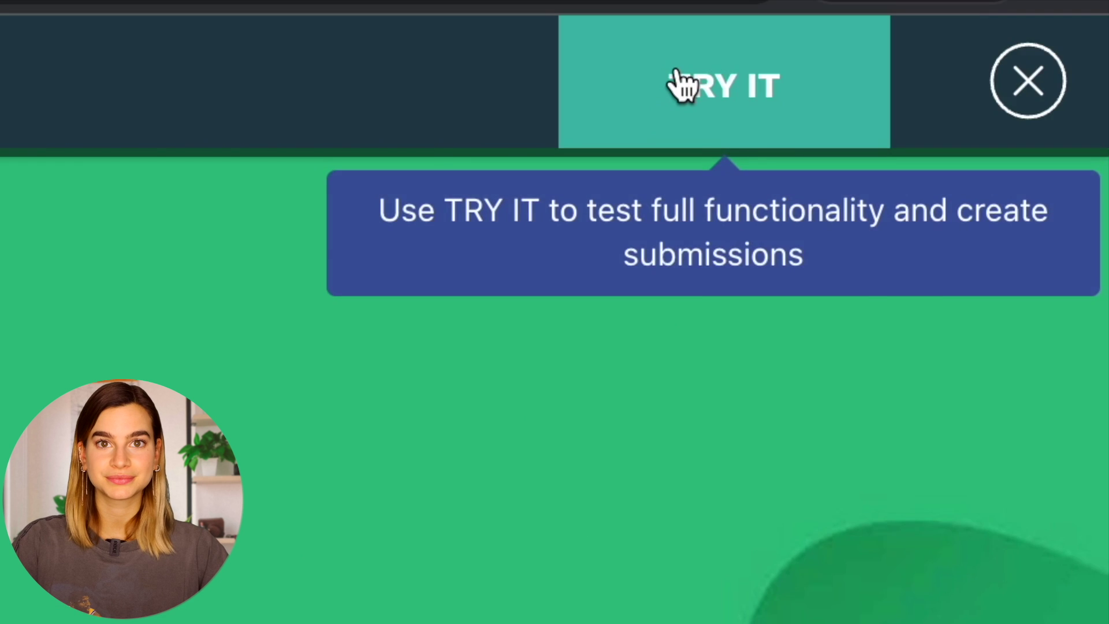
pyautogui.click(996, 21)
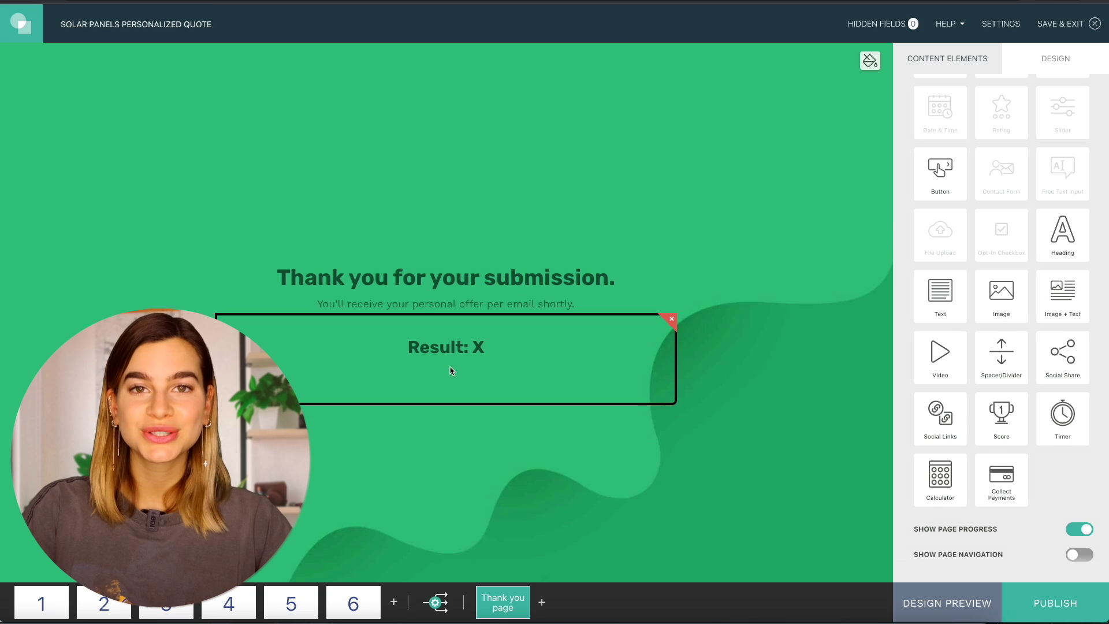
# Step: Review the thank-you page's Result calculator settings and close them
pyautogui.click(451, 368)
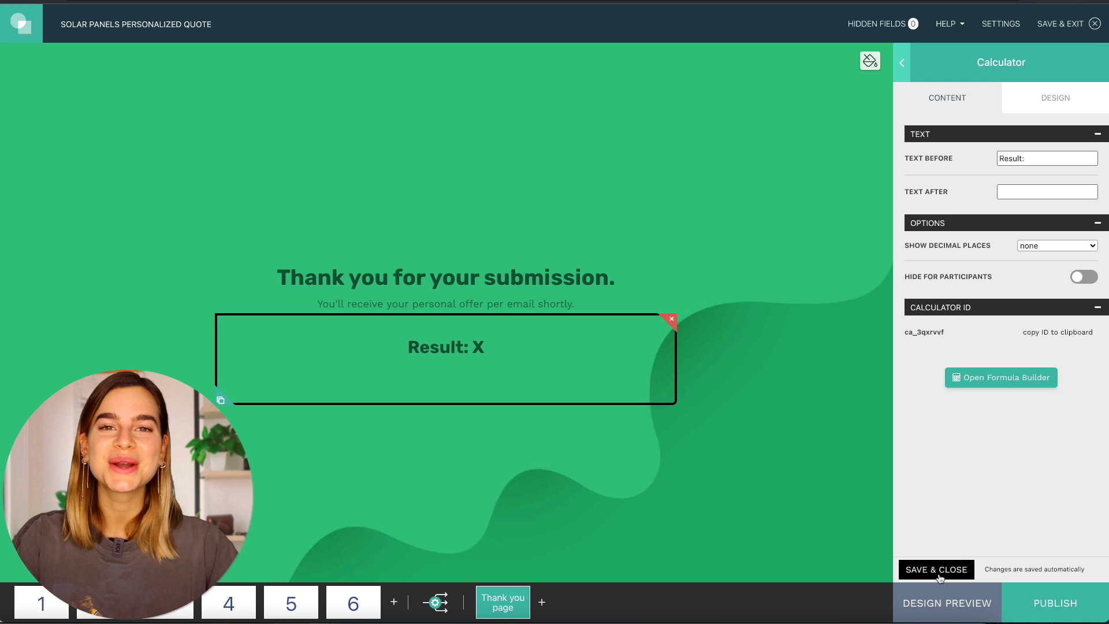
pyautogui.click(940, 572)
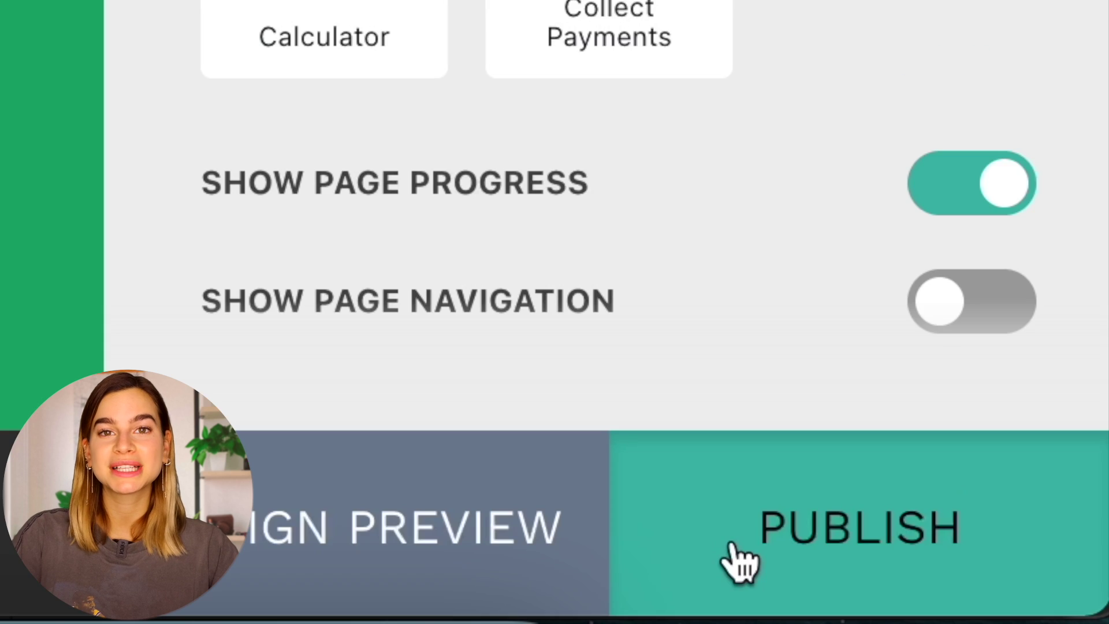
# Step: Start publishing the project and scroll its settings down to Email Notifications
pyautogui.click(1012, 605)
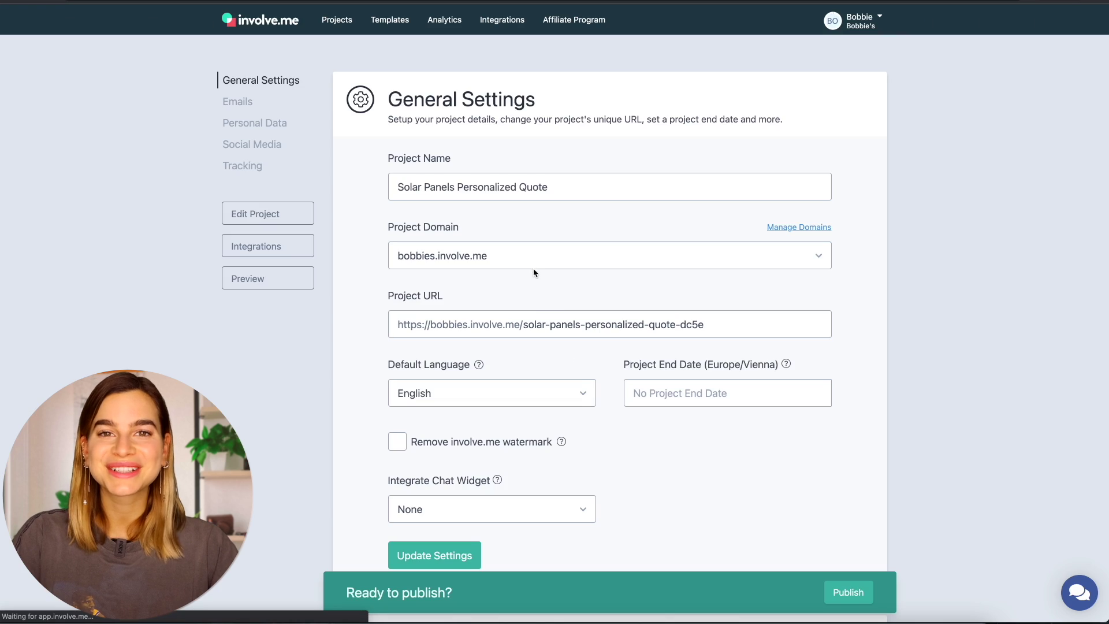
pyautogui.scroll(-9, 535, 272)
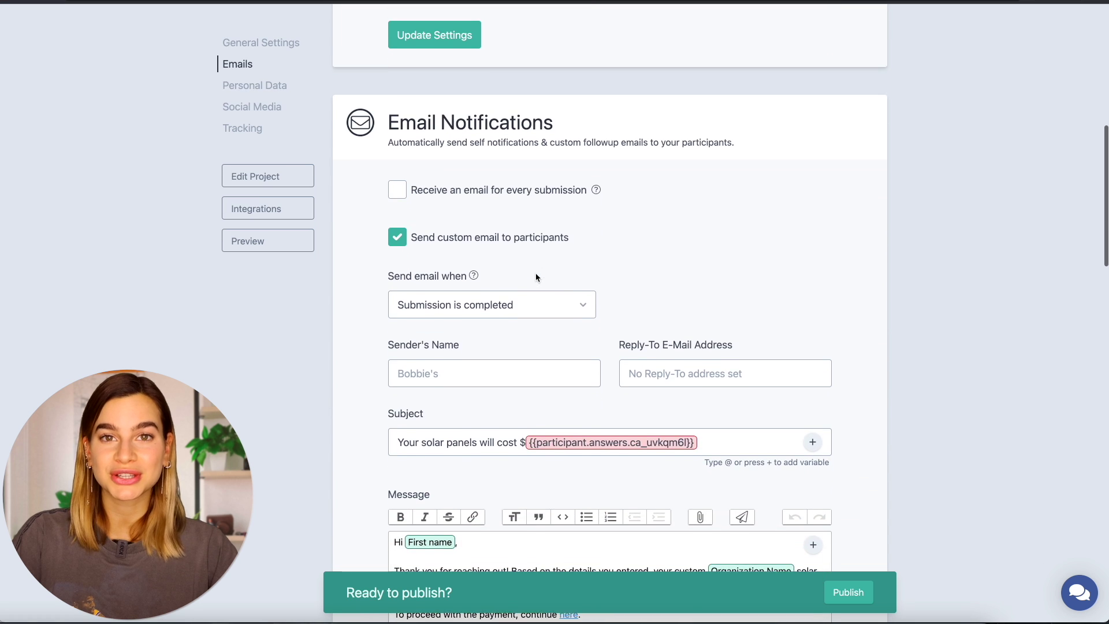